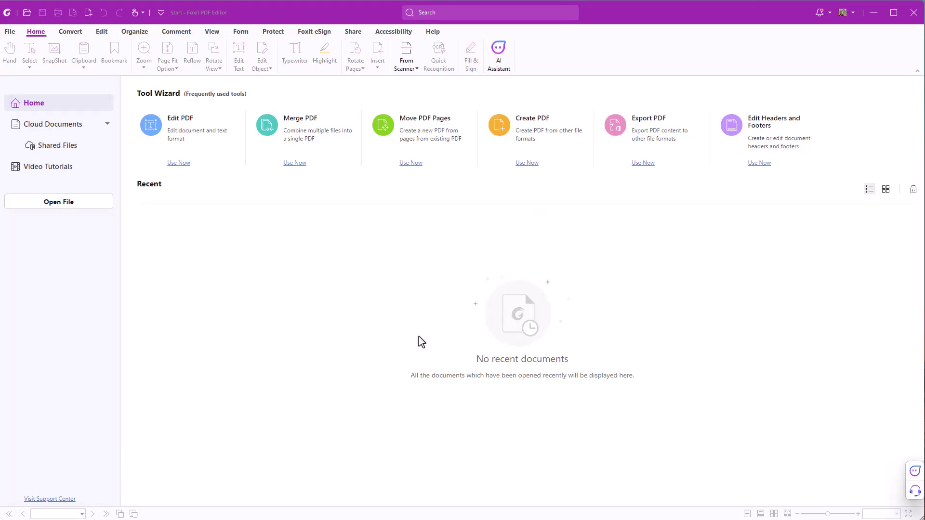
- Show the eSign tools and dismiss the upgrade prompt that Send in Bulk raises
{"action": "left_click", "coordinate": [315, 32]}
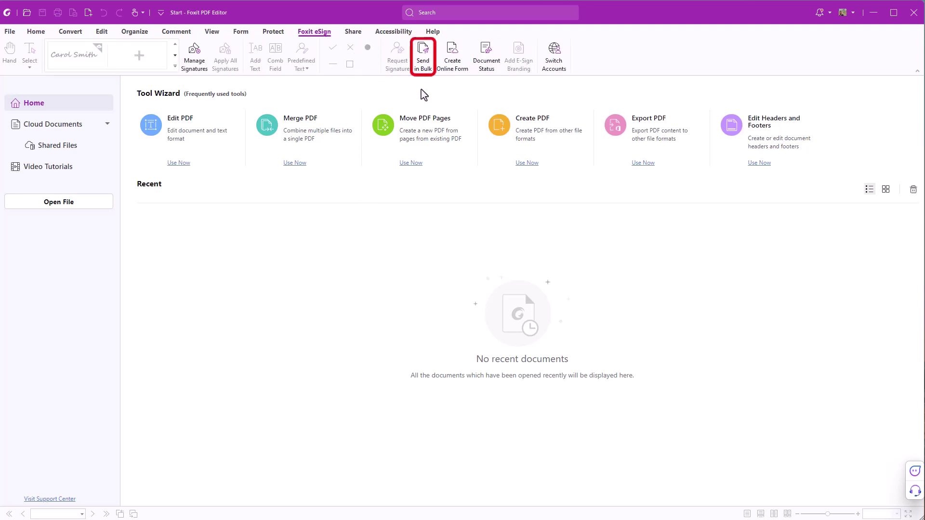
{"action": "left_click", "coordinate": [422, 65]}
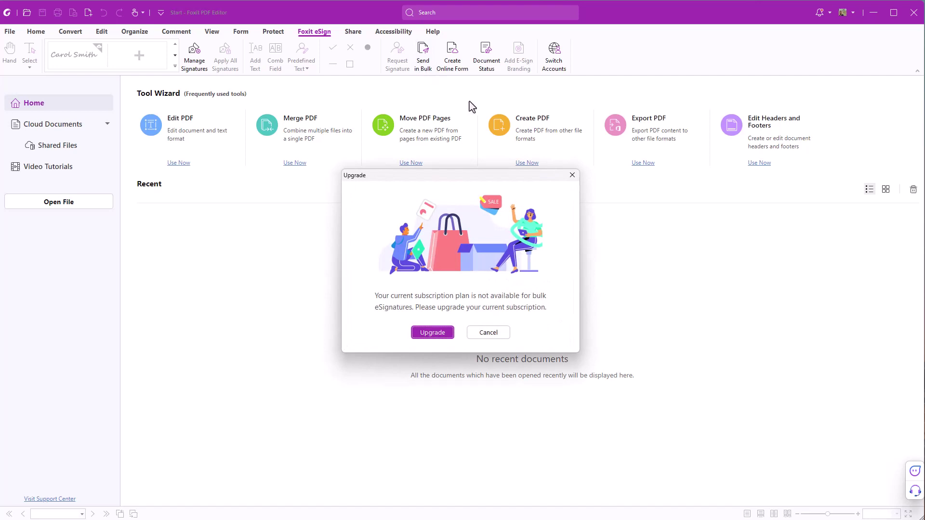
{"action": "left_click", "coordinate": [571, 175]}
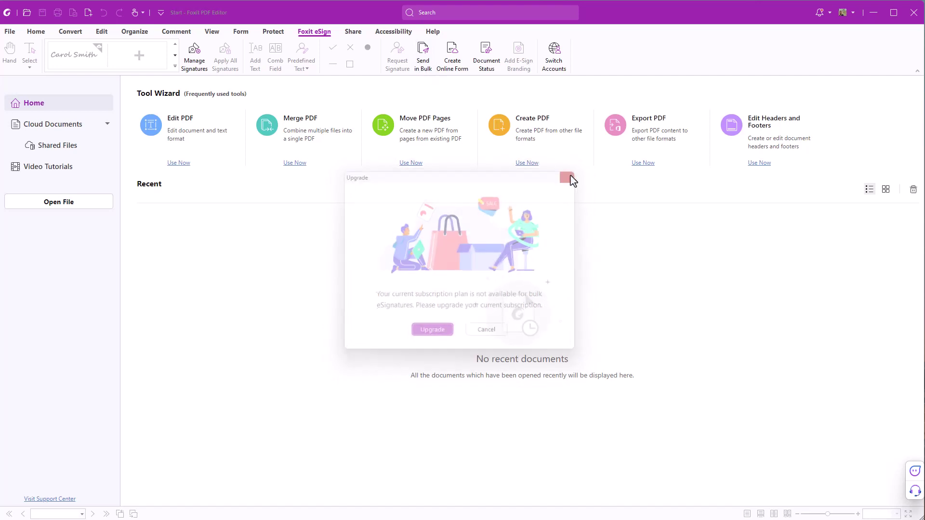
- Switch the active eSign account to Foxit Sign Enterprise and acknowledge the switch
{"action": "left_click", "coordinate": [557, 68]}
{"action": "left_click", "coordinate": [540, 210]}
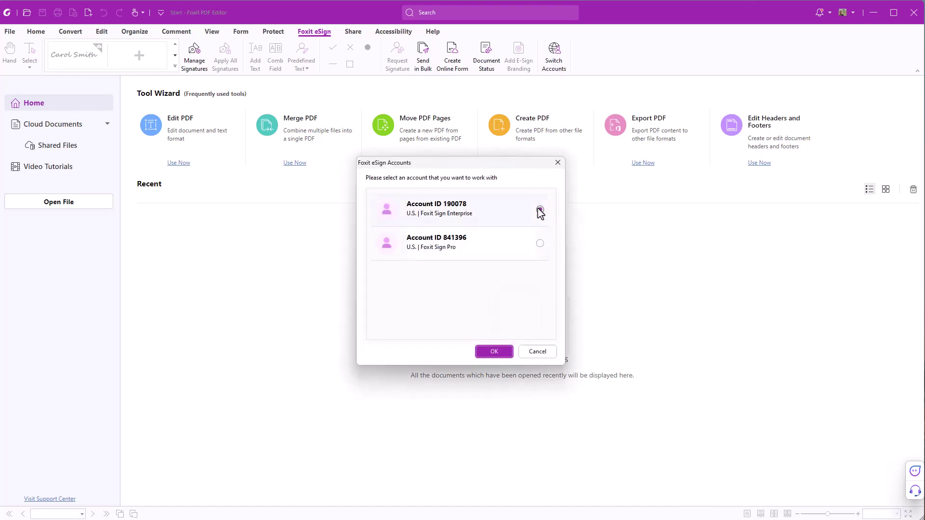
{"action": "left_click", "coordinate": [494, 352]}
{"action": "left_click", "coordinate": [580, 289]}
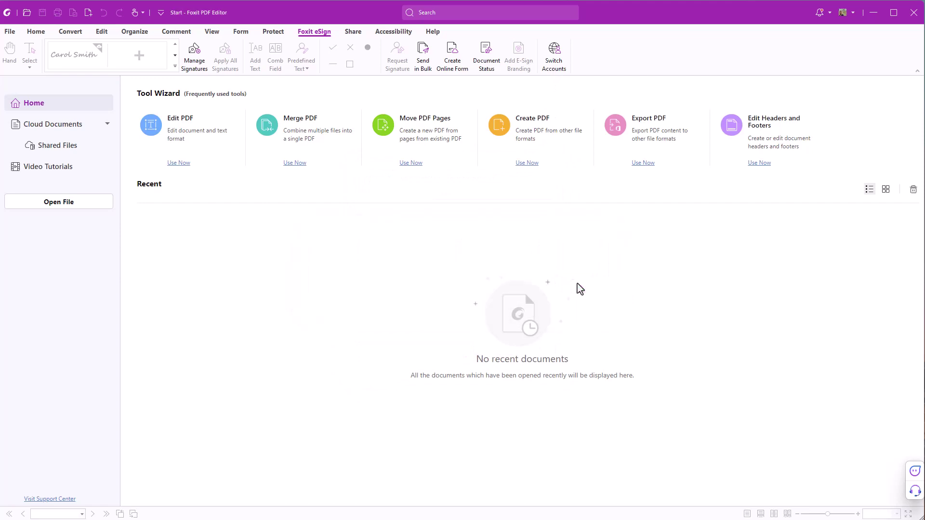
- Start a new bulk envelope and upload 'Contract New' from this computer
{"action": "left_click", "coordinate": [423, 57]}
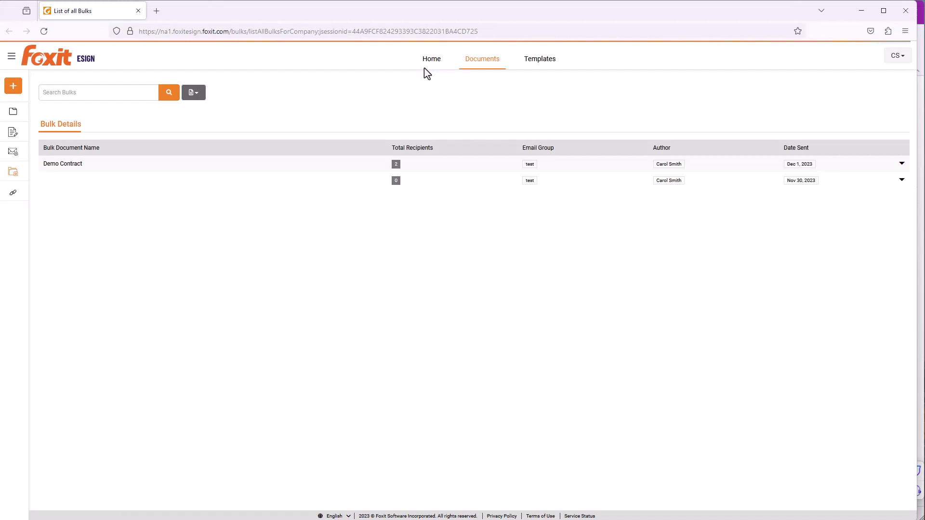
{"action": "left_click", "coordinate": [15, 90]}
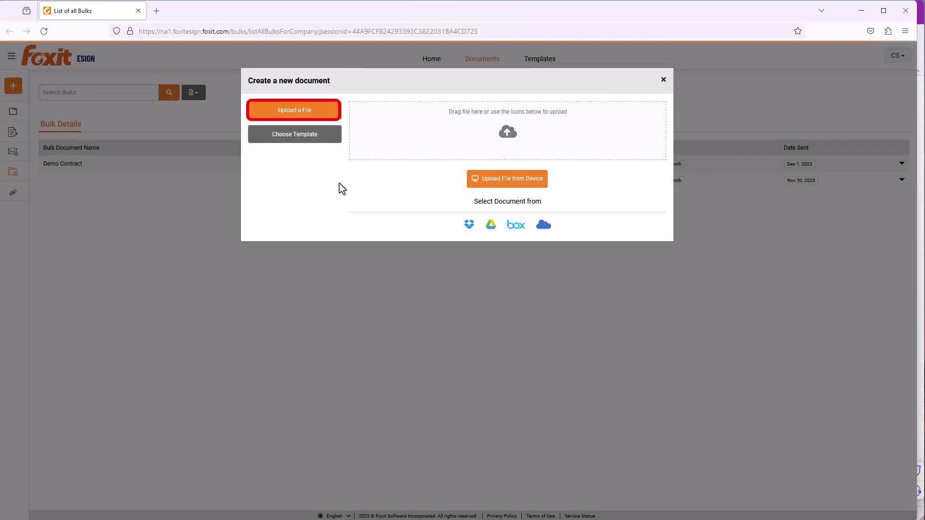
{"action": "left_click", "coordinate": [477, 181]}
{"action": "left_click", "coordinate": [117, 77]}
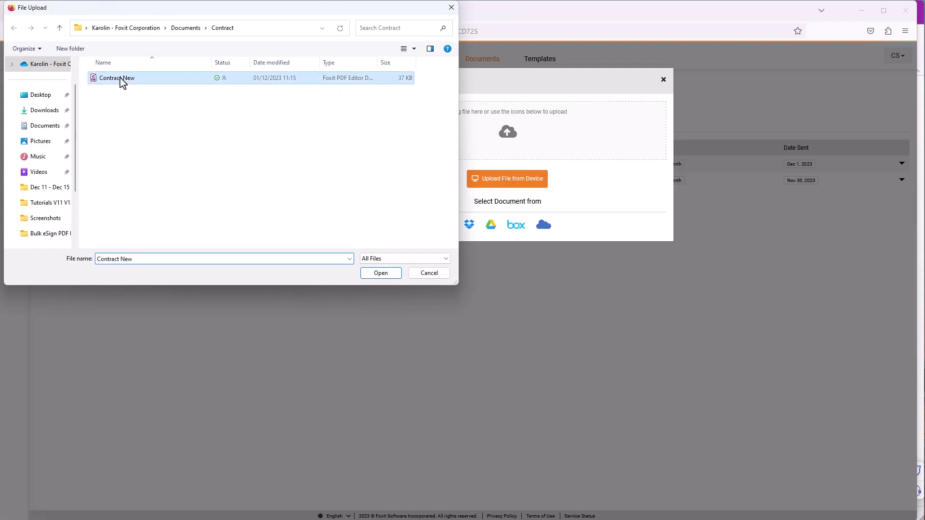
{"action": "left_click", "coordinate": [380, 272]}
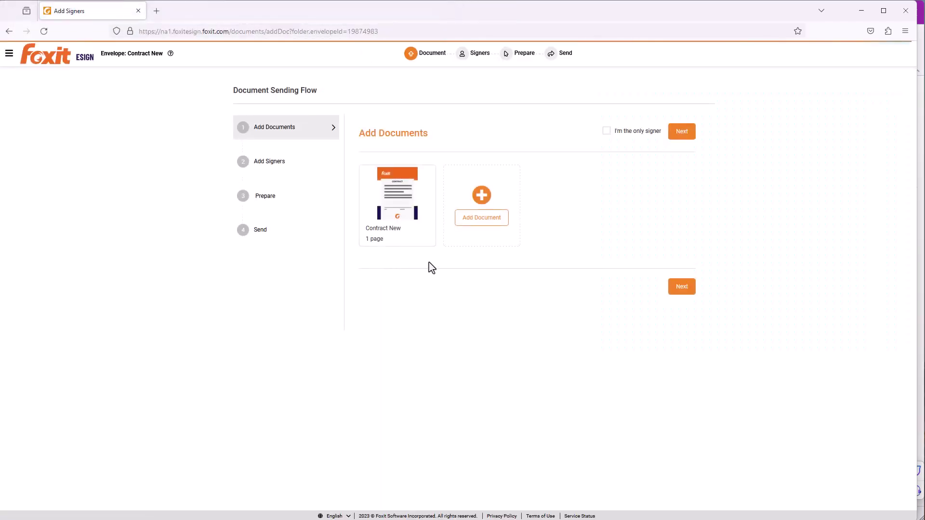
- Add the 'test' email group as signers with fill-out-fields-and-sign permission
{"action": "left_click", "coordinate": [678, 286]}
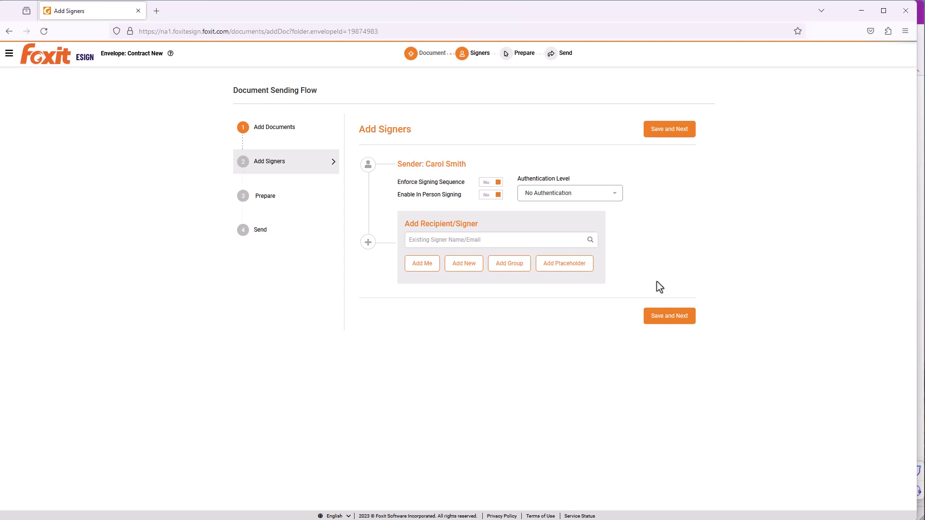
{"action": "left_click", "coordinate": [509, 264]}
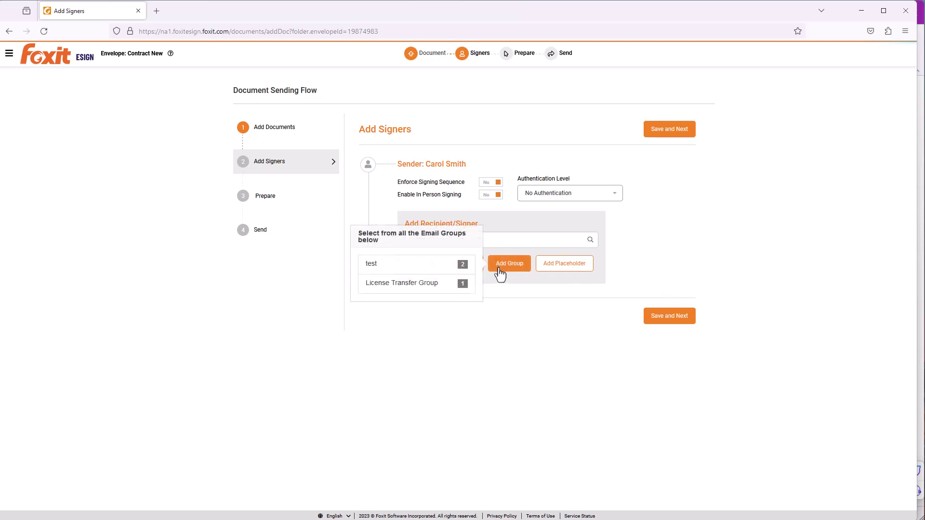
{"action": "left_click", "coordinate": [369, 267]}
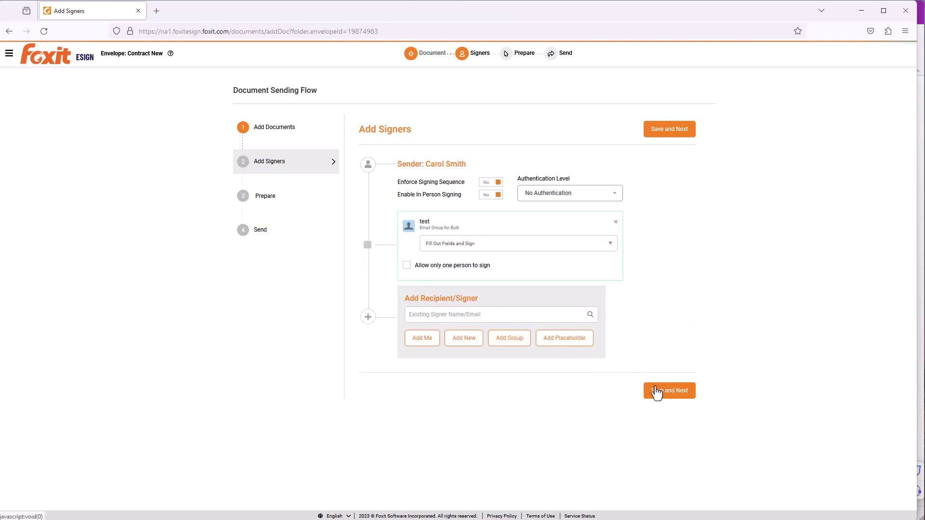
- Place a Date Signed field above DATE and a signature field above SIGNATURE, then save
{"action": "left_click", "coordinate": [657, 391]}
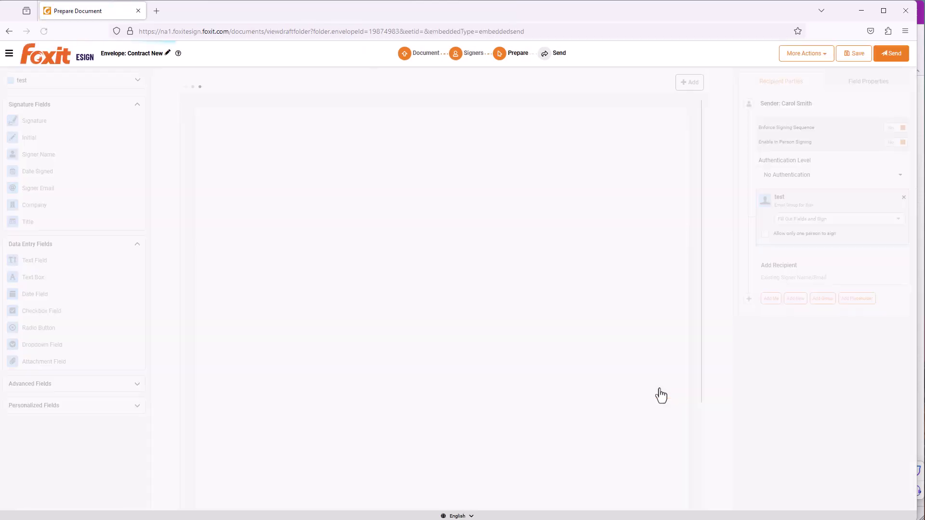
{"action": "scroll", "coordinate": [638, 390], "scroll_direction": "down", "scroll_amount": 5}
{"action": "scroll", "coordinate": [639, 390], "scroll_direction": "down", "scroll_amount": 3}
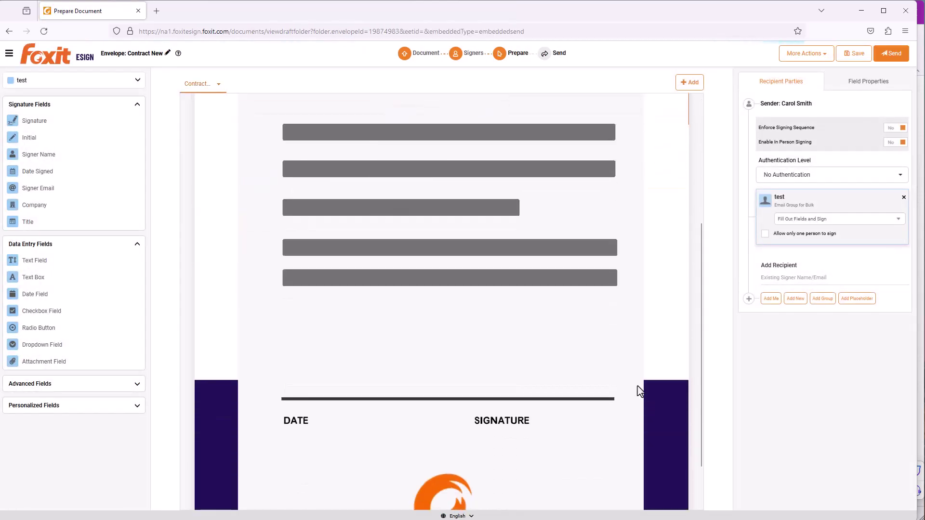
{"action": "scroll", "coordinate": [638, 391], "scroll_direction": "down", "scroll_amount": 3}
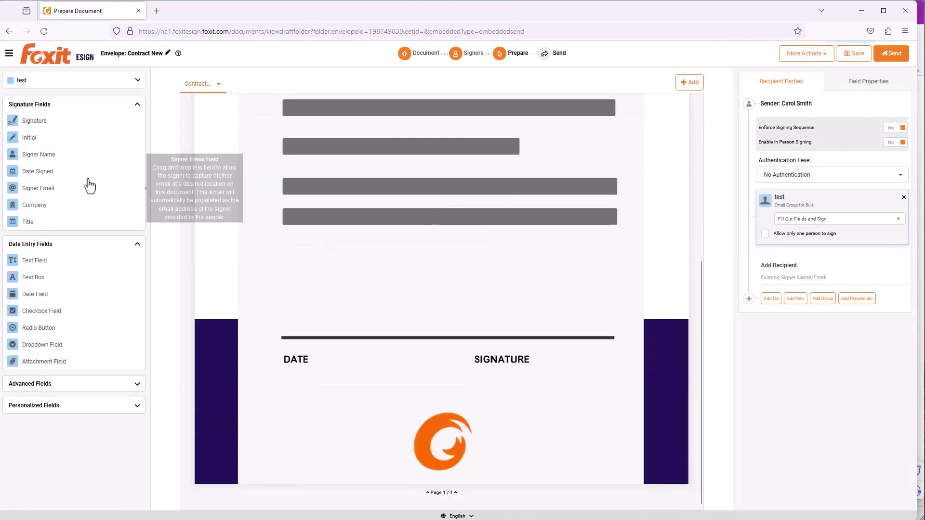
{"action": "left_click_drag", "start_coordinate": [37, 171], "coordinate": [320, 338]}
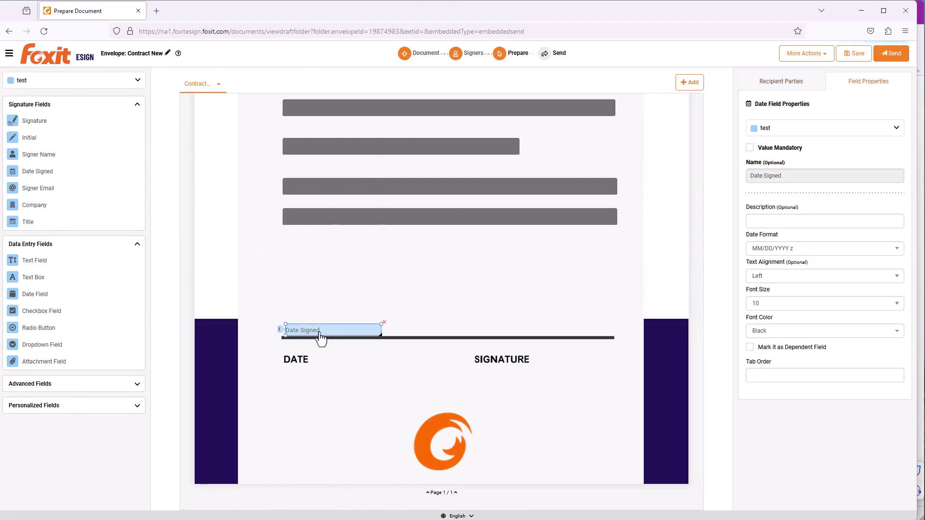
{"action": "left_click_drag", "start_coordinate": [34, 120], "coordinate": [502, 332]}
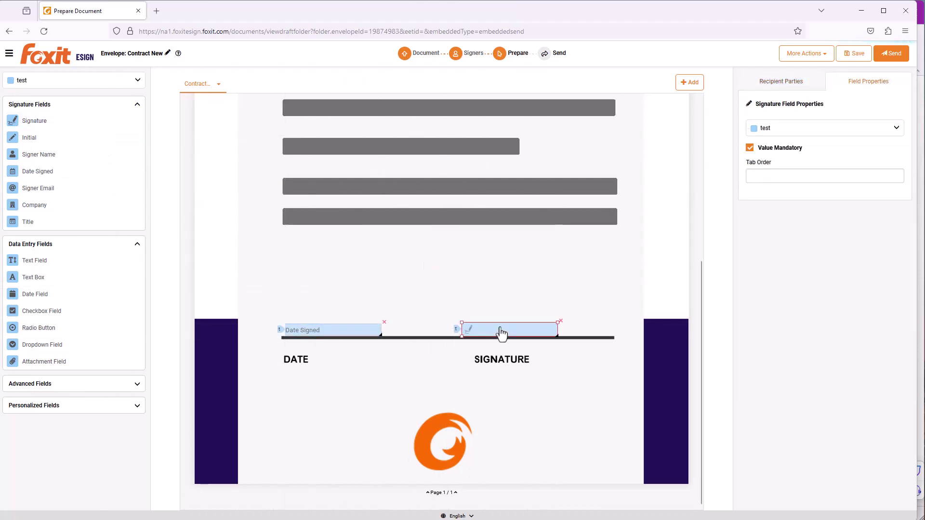
{"action": "left_click", "coordinate": [853, 52]}
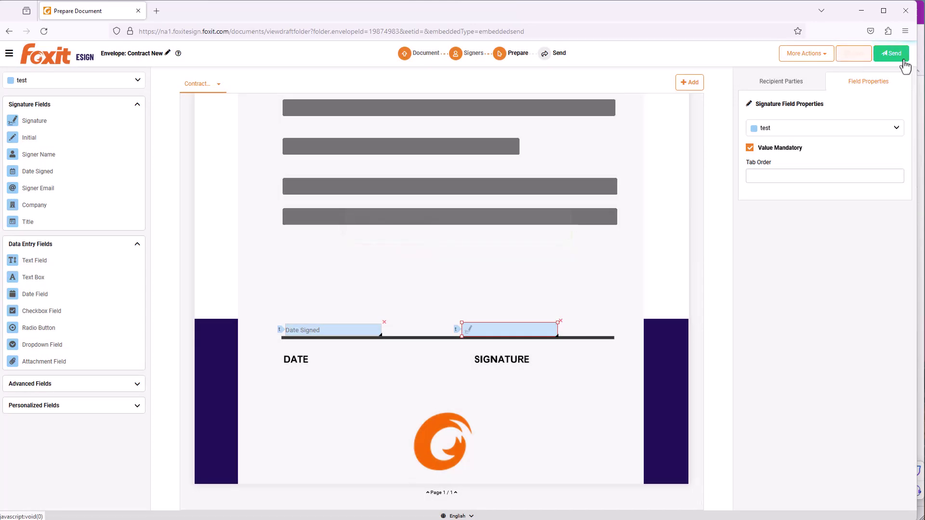
- Review the Contract New bulk envelope and send it to the test group
{"action": "left_click", "coordinate": [895, 53]}
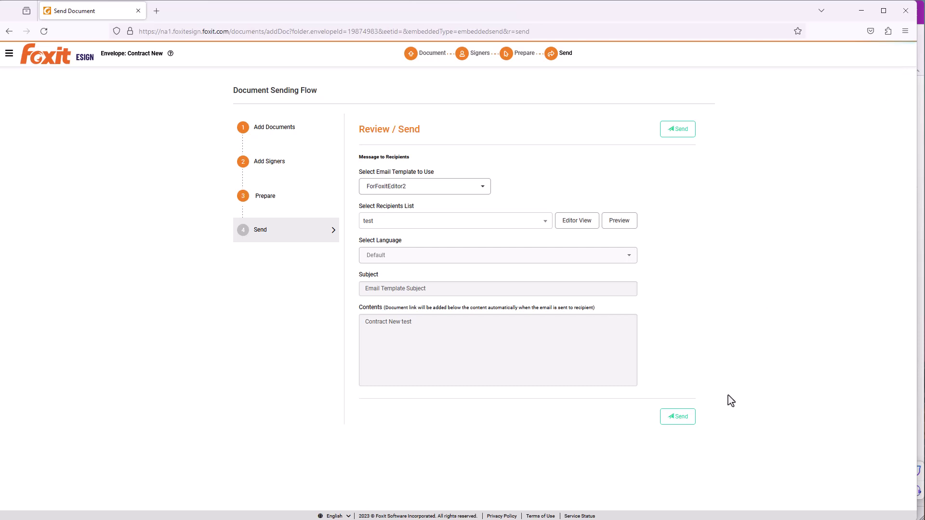
{"action": "left_click", "coordinate": [678, 418]}
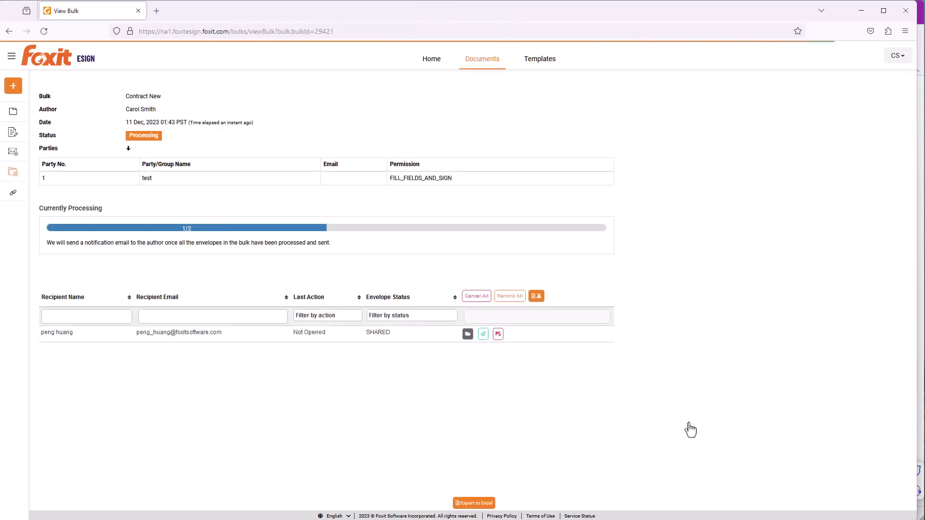